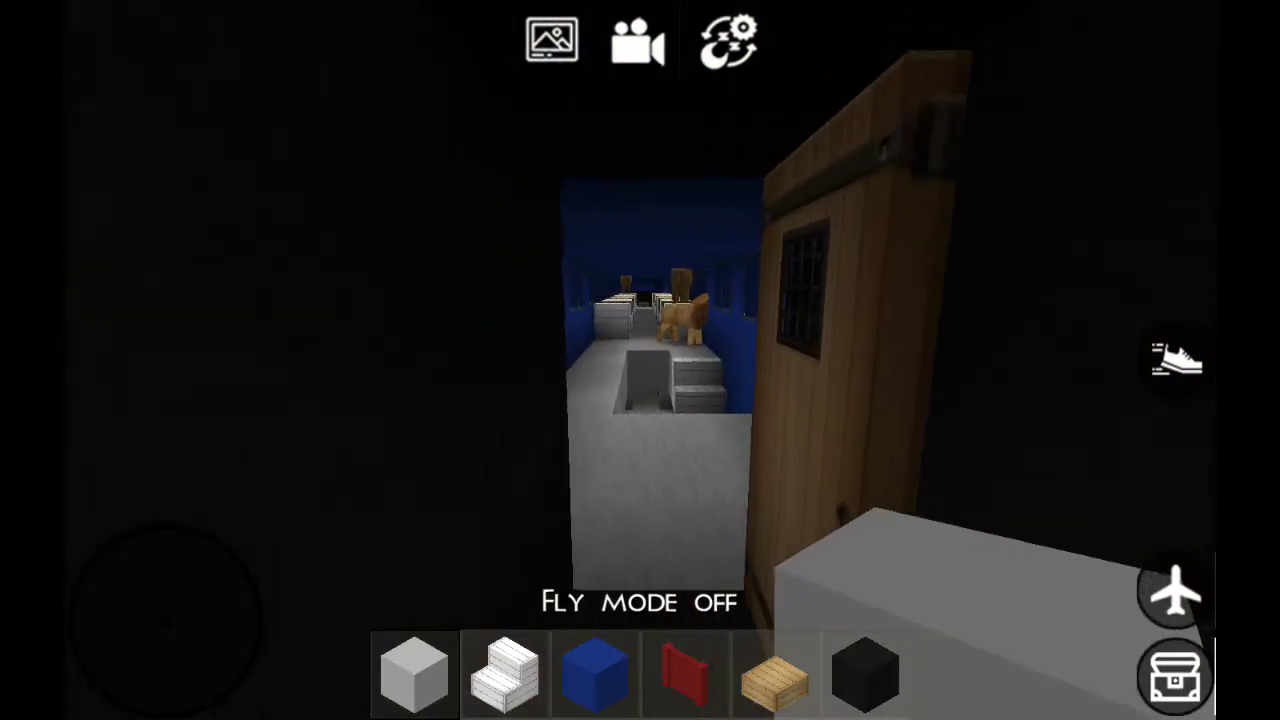
- Enable fly mode to glide through the corridor into the blue-walled passenger car
left_click(1176, 592)
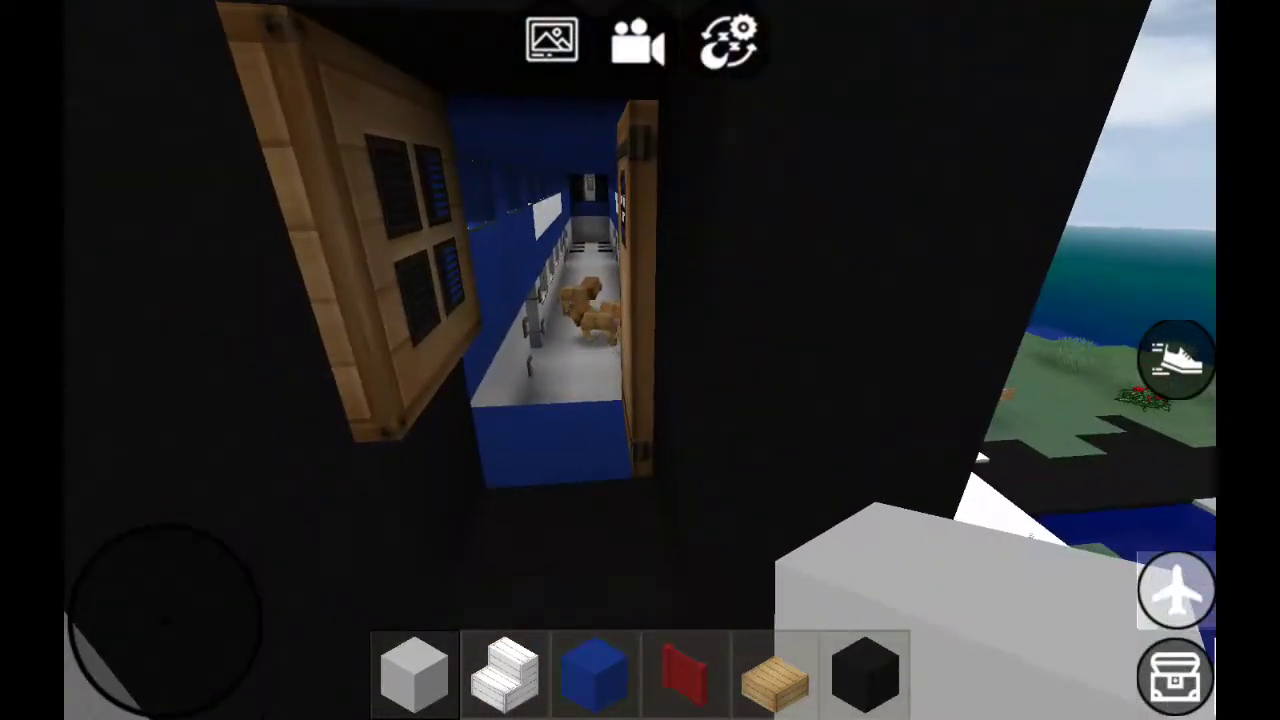
- Close the passenger car's wooden door
left_click(550, 290)
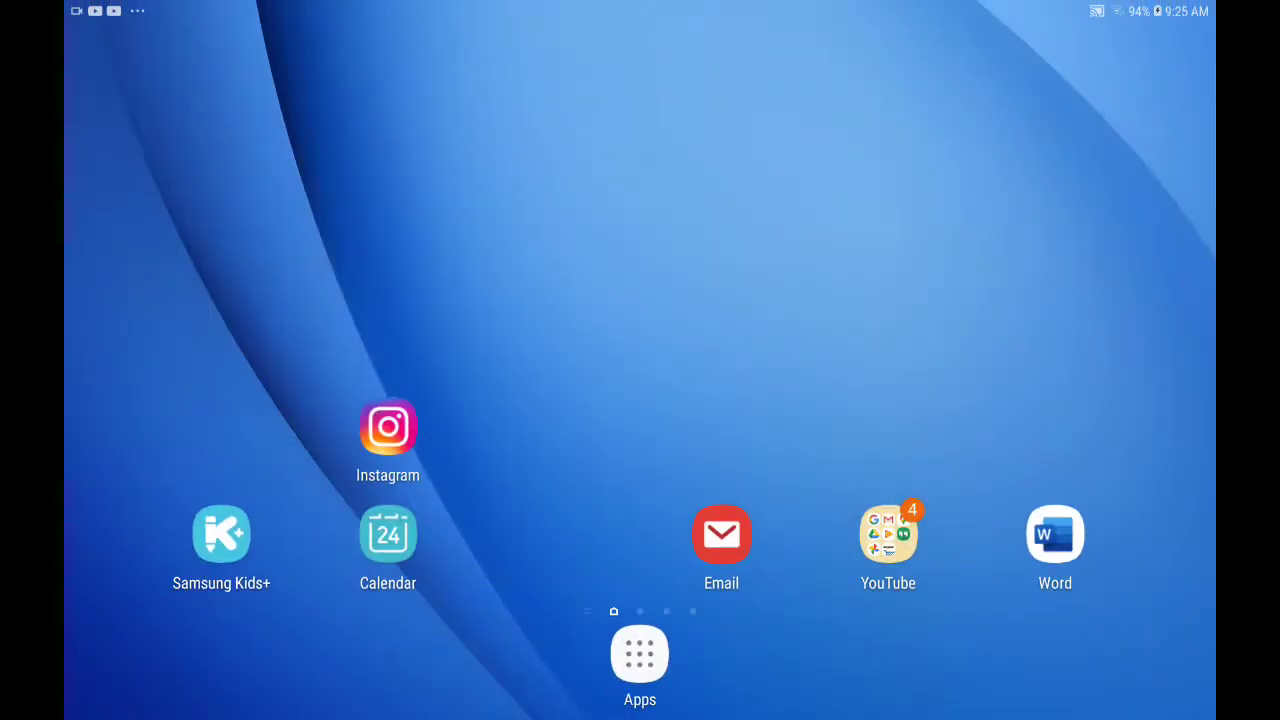
- Open the app drawer showing Mini Block Craft and Screen Recorder, then return home
left_click(640, 655)
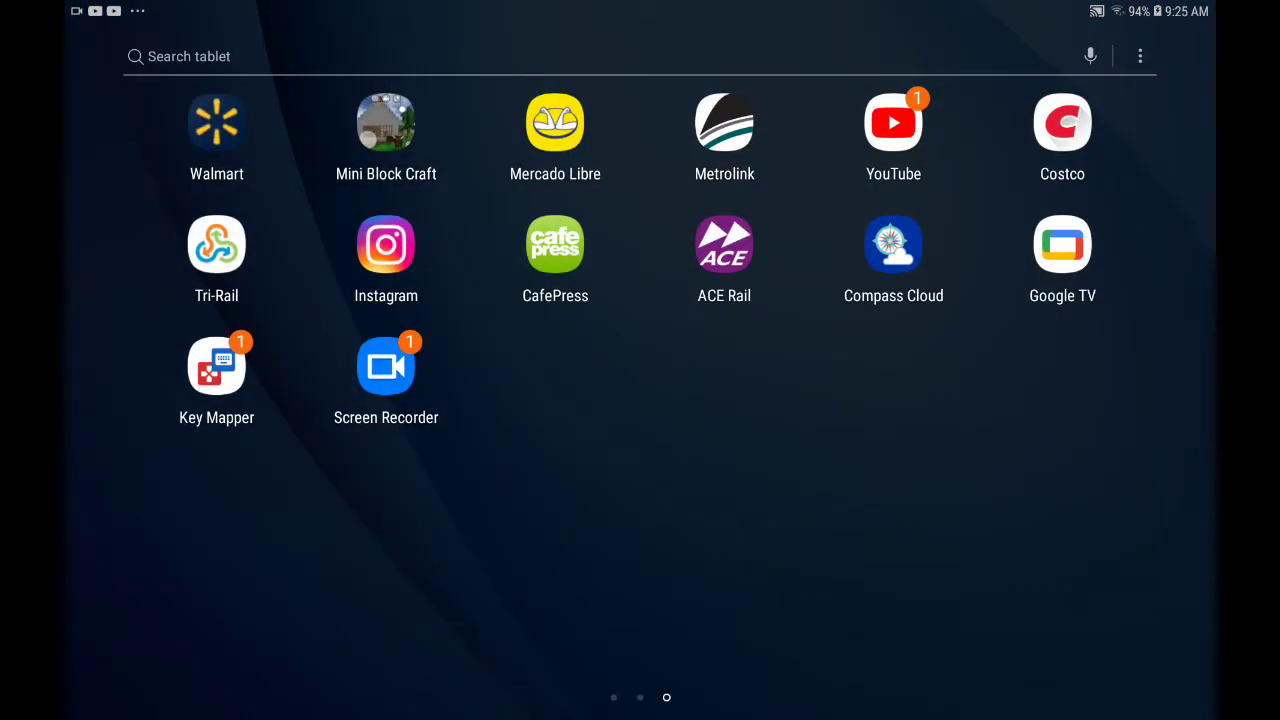
left_click_drag(386, 244, 390, 410)
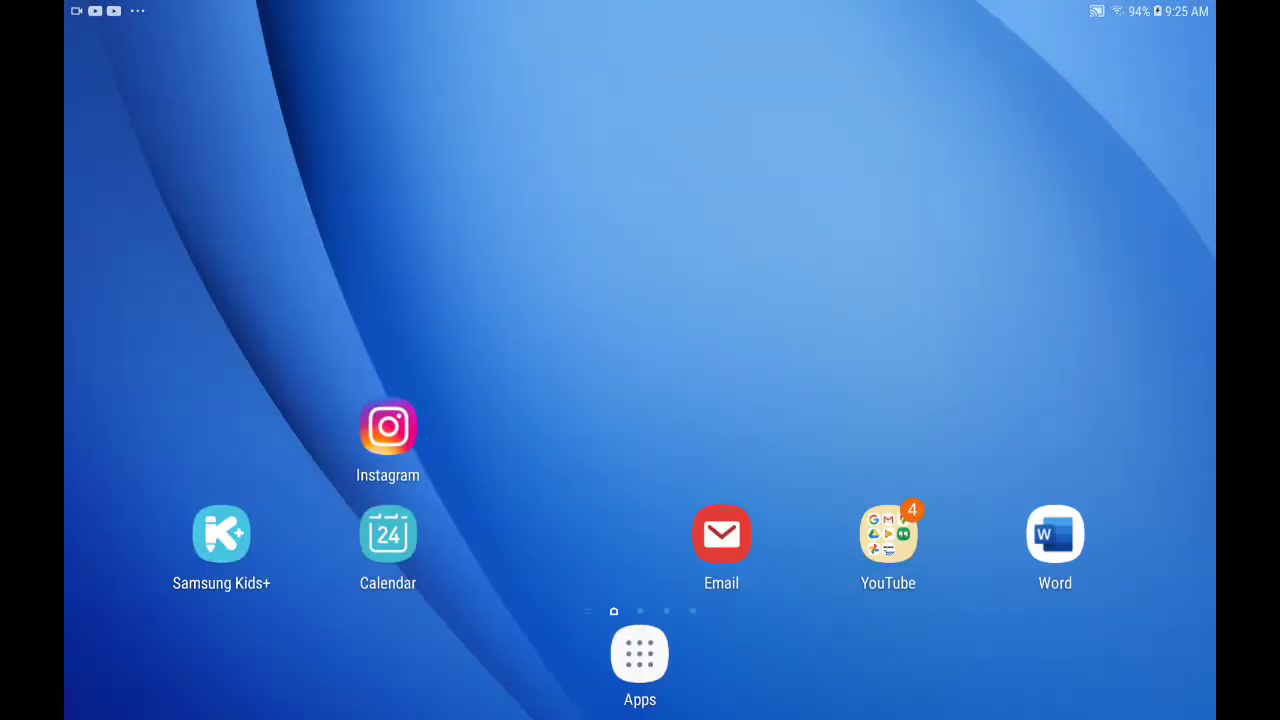